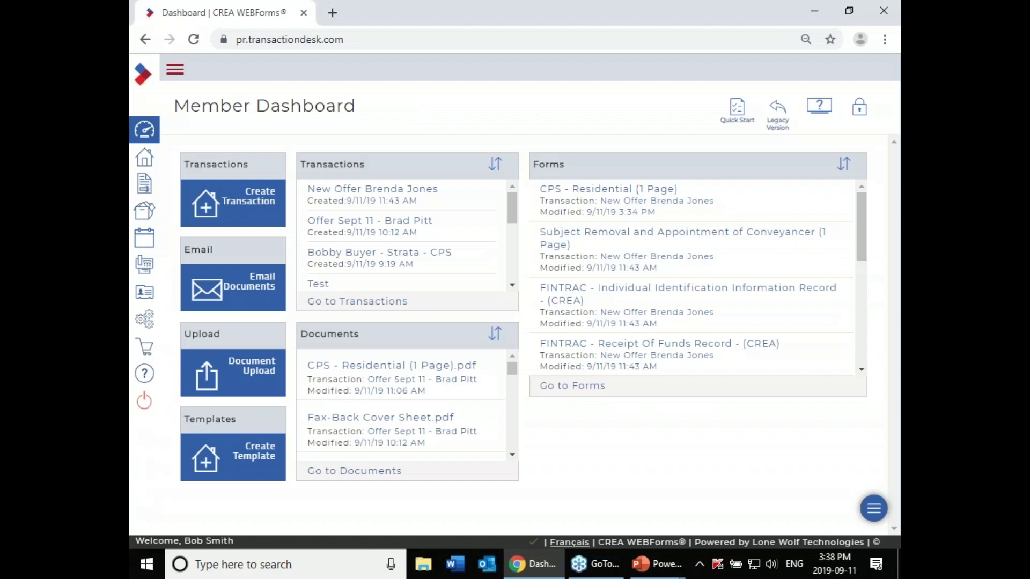
# Step: Open the system settings from the Member Dashboard's Setup gear
pyautogui.click(148, 324)
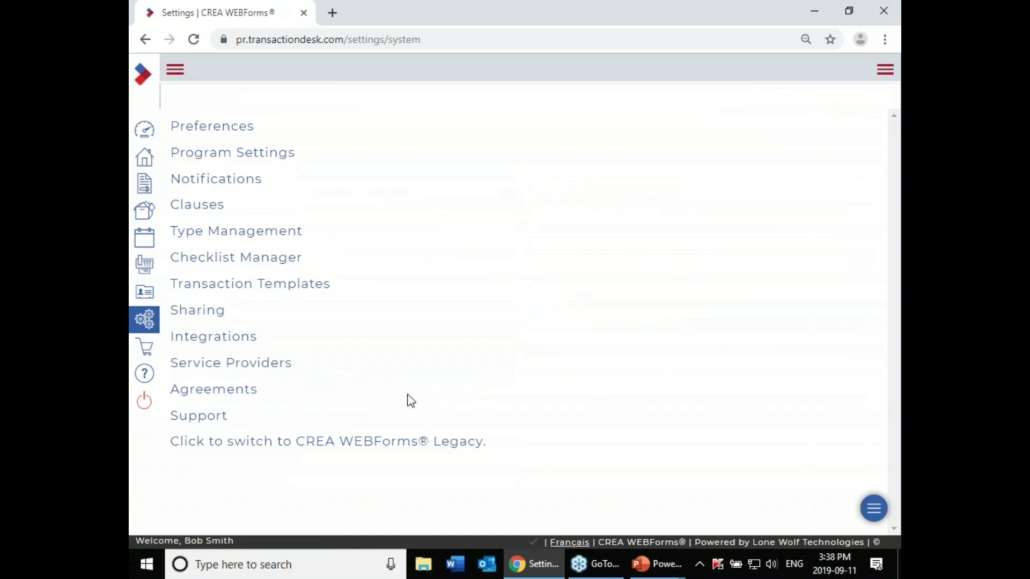
# Step: Go to Transaction Templates and start a new blank template
pyautogui.click(282, 292)
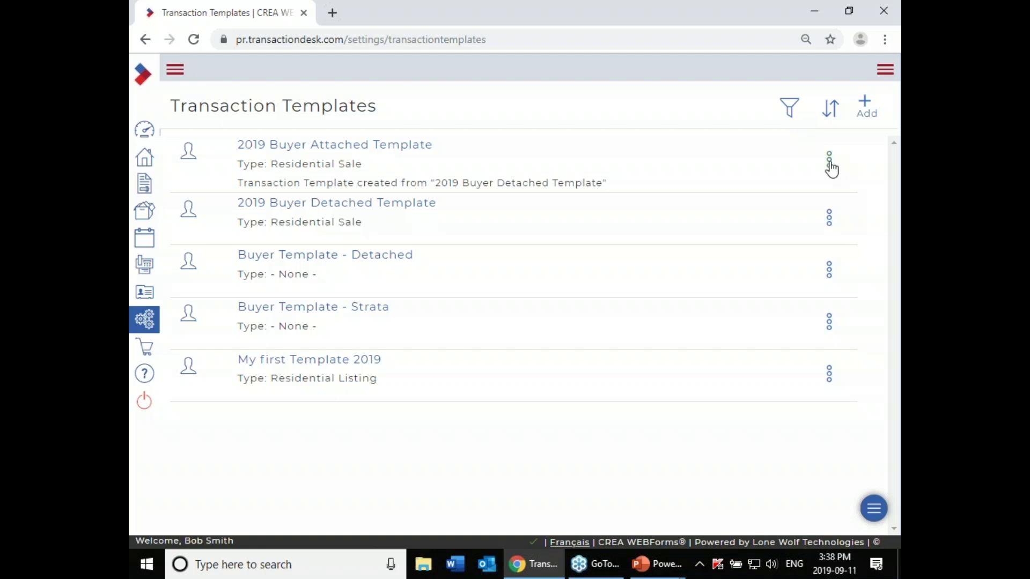
pyautogui.click(831, 167)
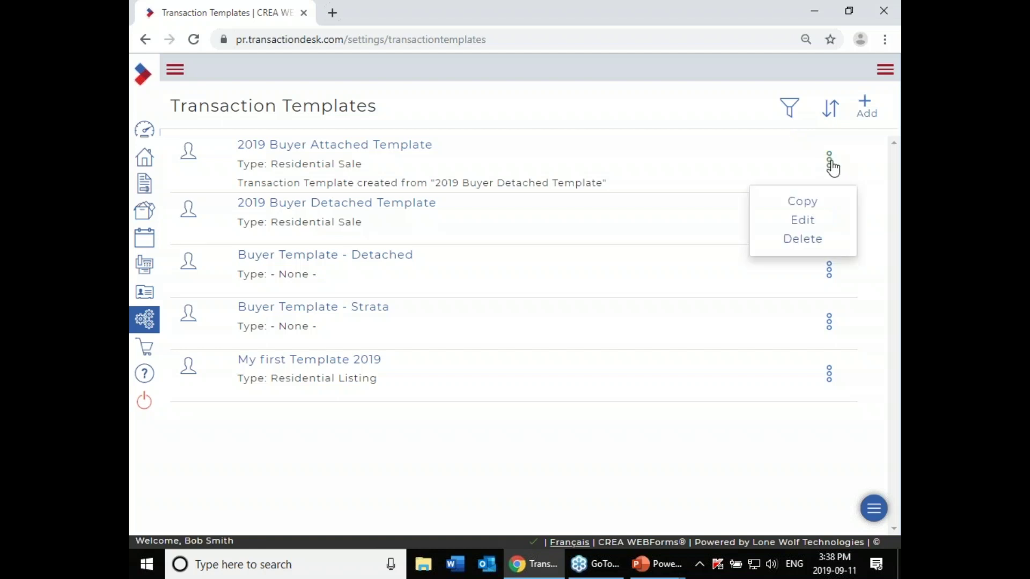
pyautogui.click(788, 156)
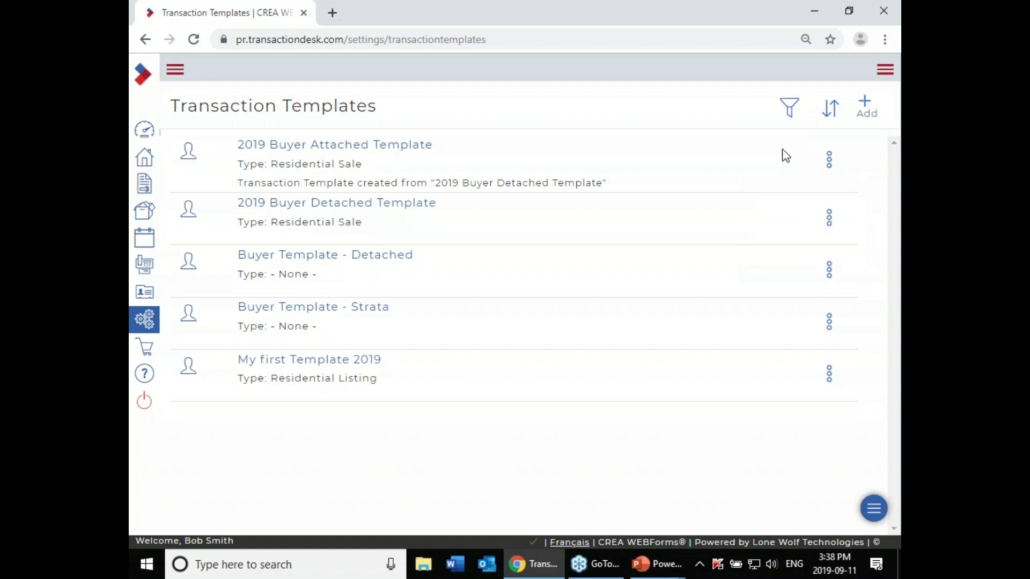
pyautogui.click(865, 110)
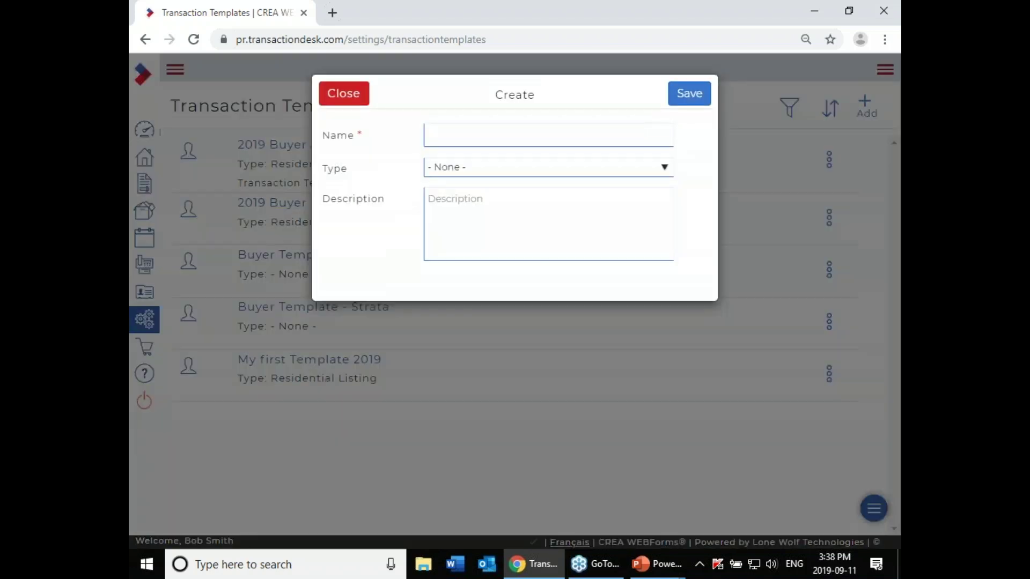
# Step: Save template 'Residential Listing Template', type Residential Listing, description 'Optional'
pyautogui.click(591, 136)
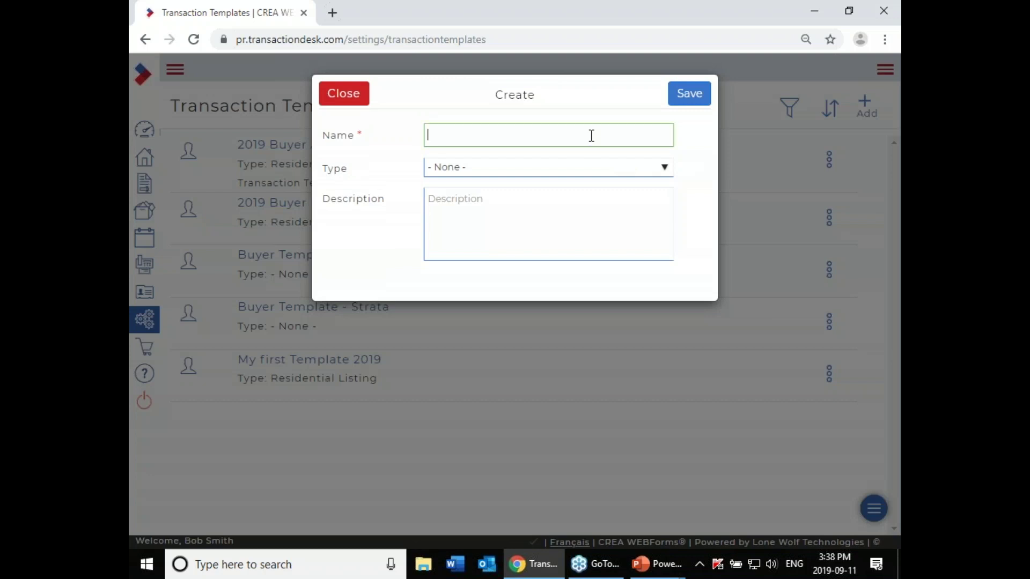
pyautogui.write('Residential Listing Template')
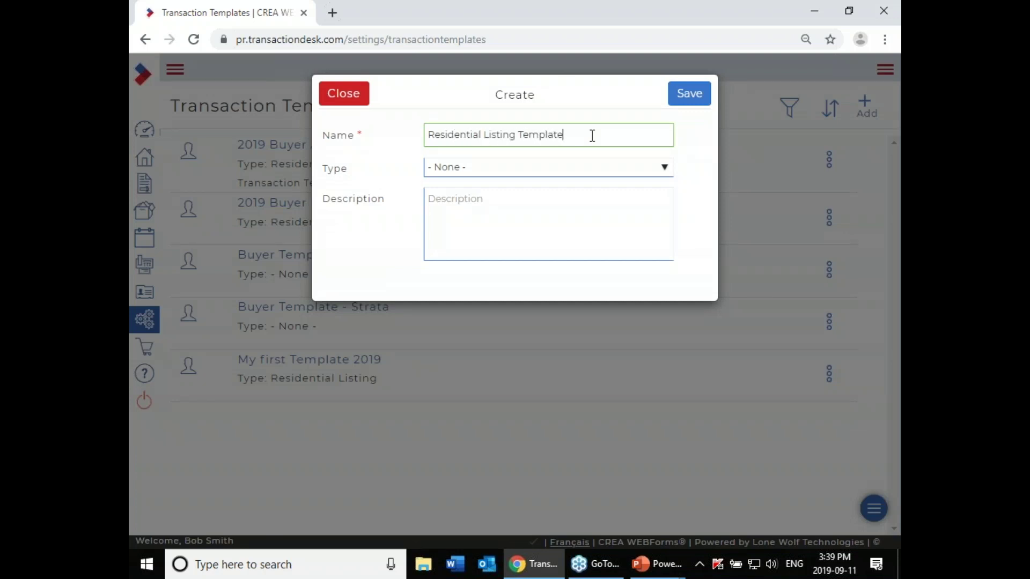
pyautogui.click(623, 166)
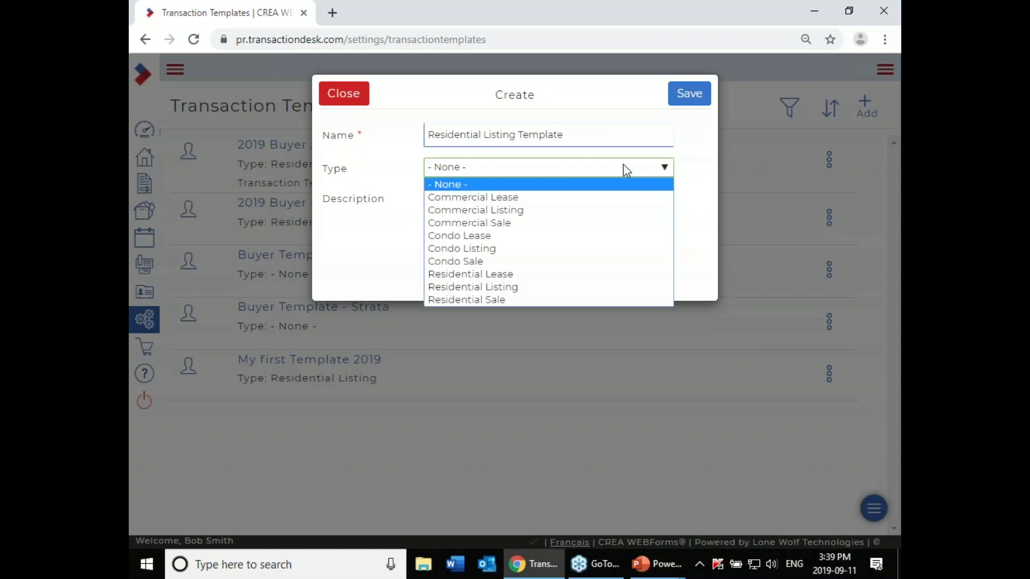
pyautogui.click(578, 291)
pyautogui.click(535, 214)
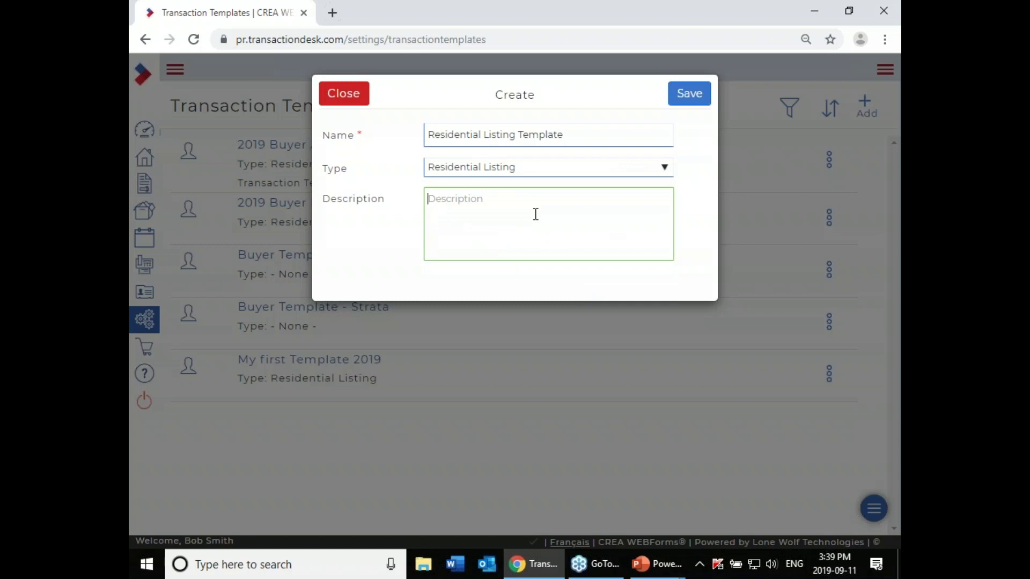
pyautogui.write('Optional')
pyautogui.click(689, 96)
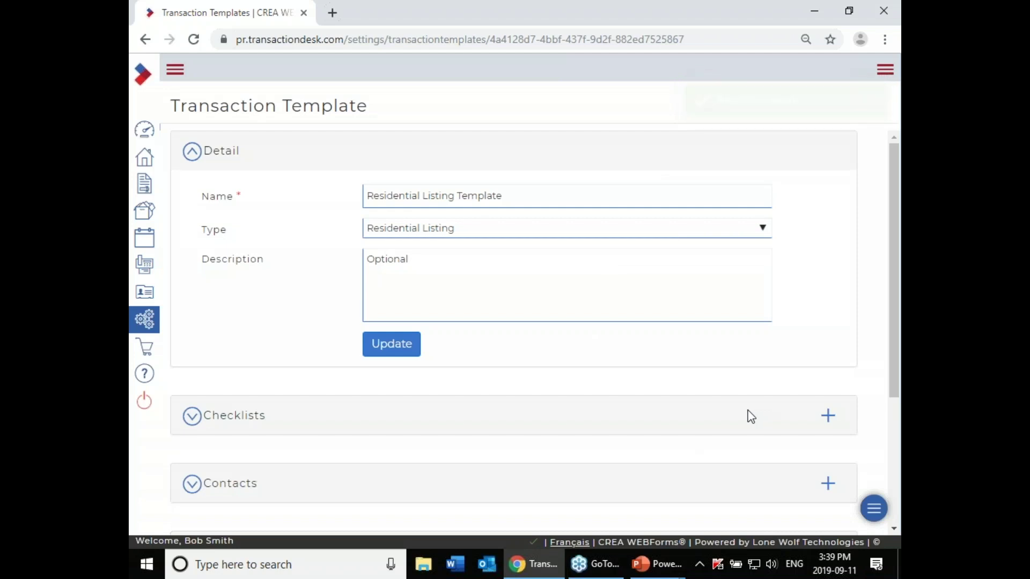
# Step: Expand the template's Forms section and browse the British Columbia Real Estate Association forms
pyautogui.scroll(-4, 751, 417)
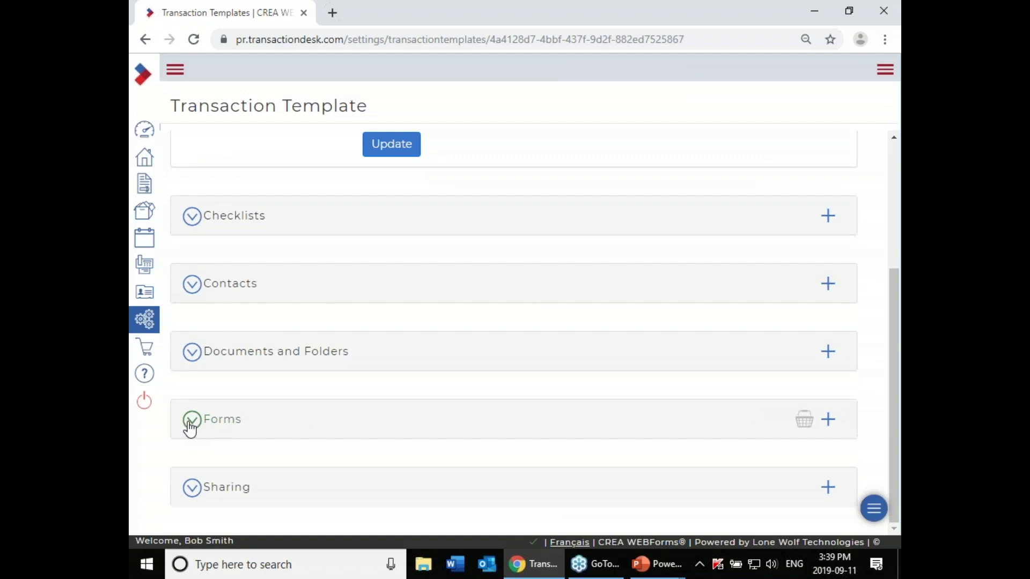
pyautogui.click(191, 423)
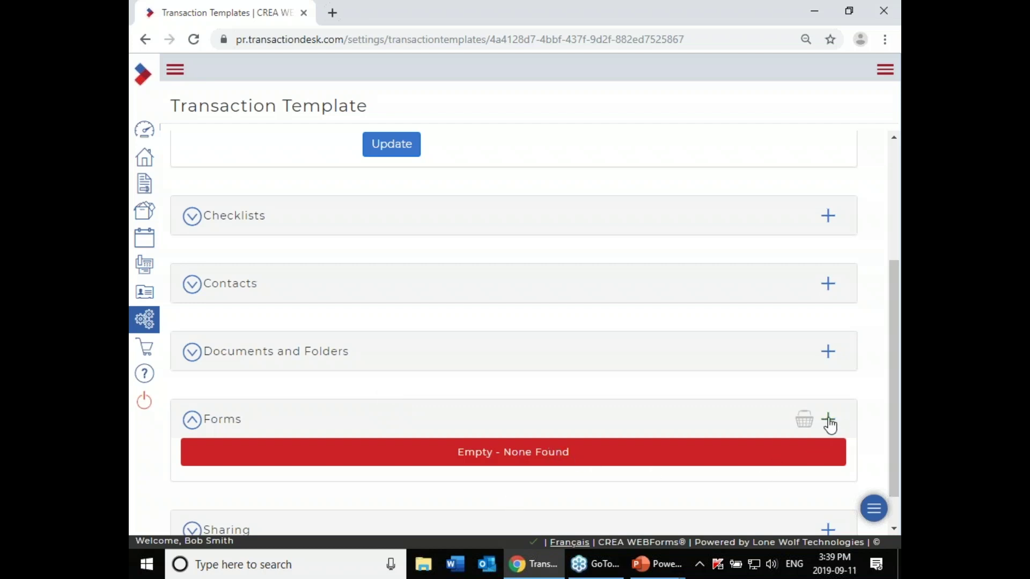
pyautogui.click(829, 421)
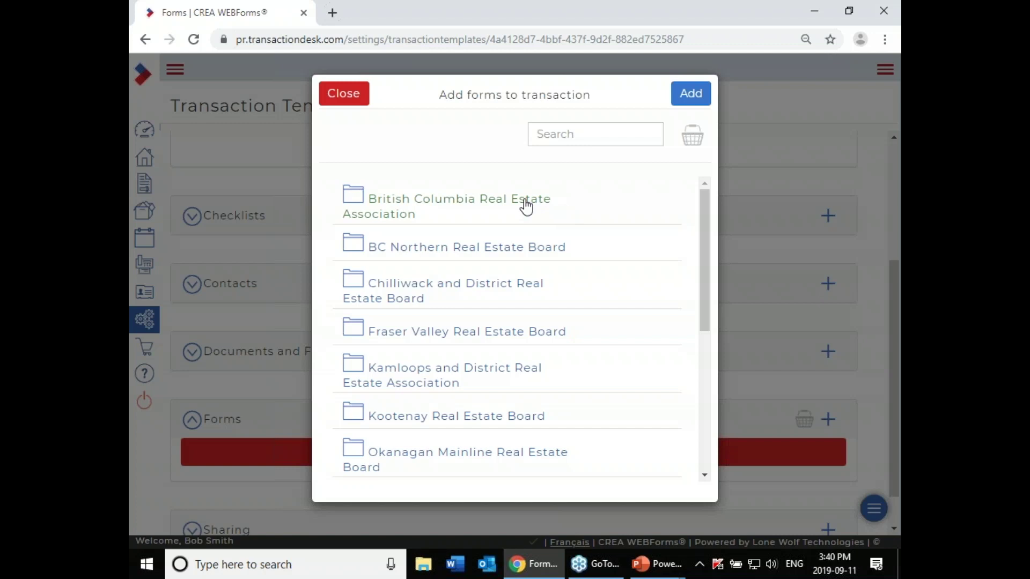
pyautogui.click(525, 207)
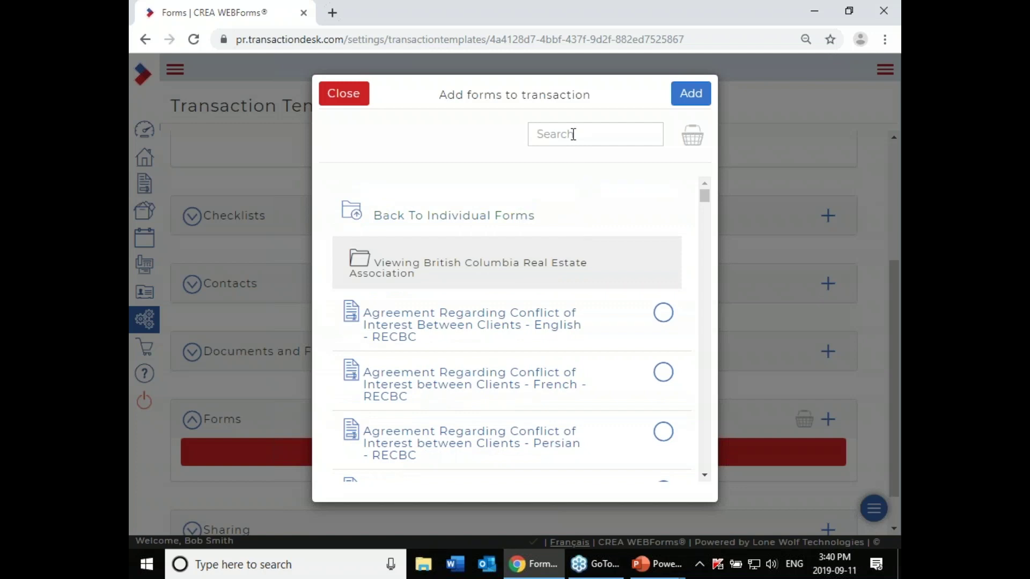
# Step: Select the MLSLink - Residential Data Input Form from the Real Estate Board of Greater Vancouver folder
pyautogui.click(573, 134)
pyautogui.click(476, 221)
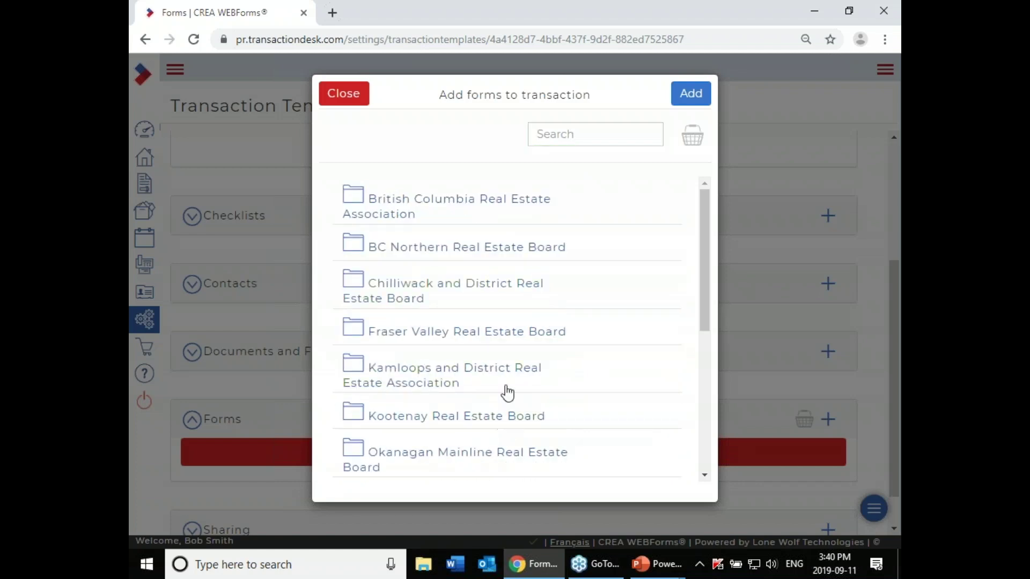
pyautogui.scroll(-2, 508, 387)
pyautogui.scroll(-3, 507, 386)
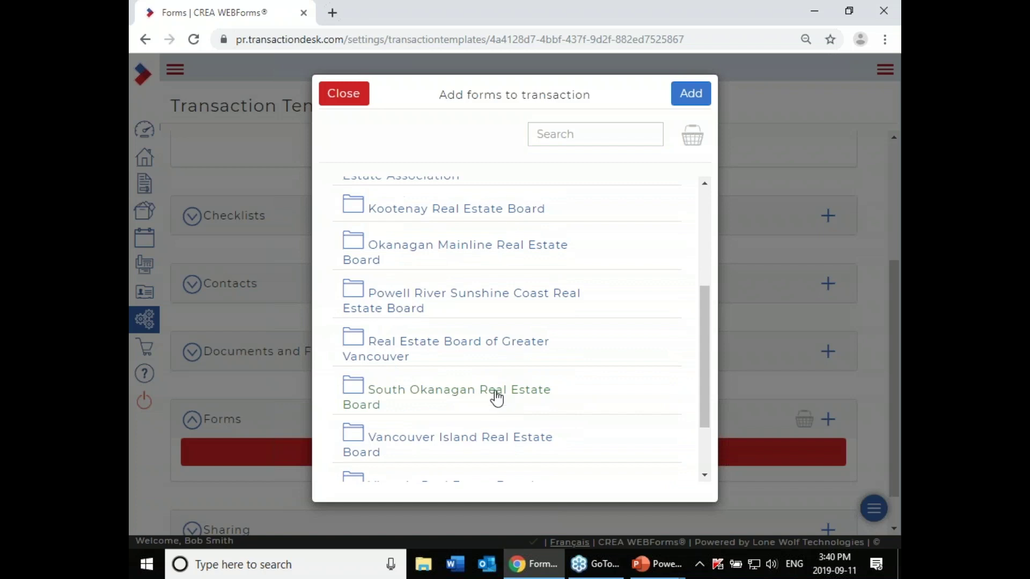
pyautogui.scroll(-2, 496, 398)
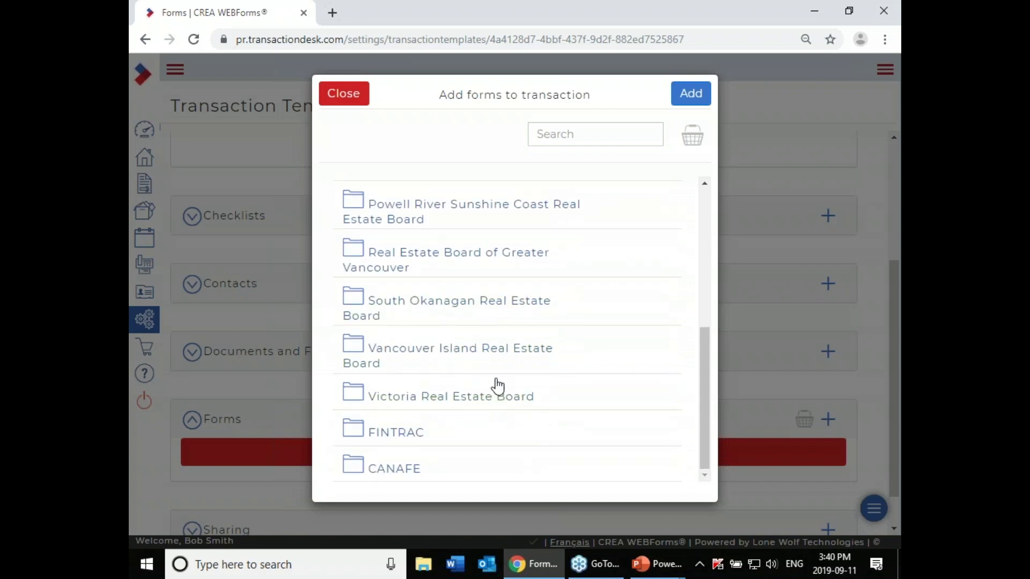
pyautogui.click(455, 261)
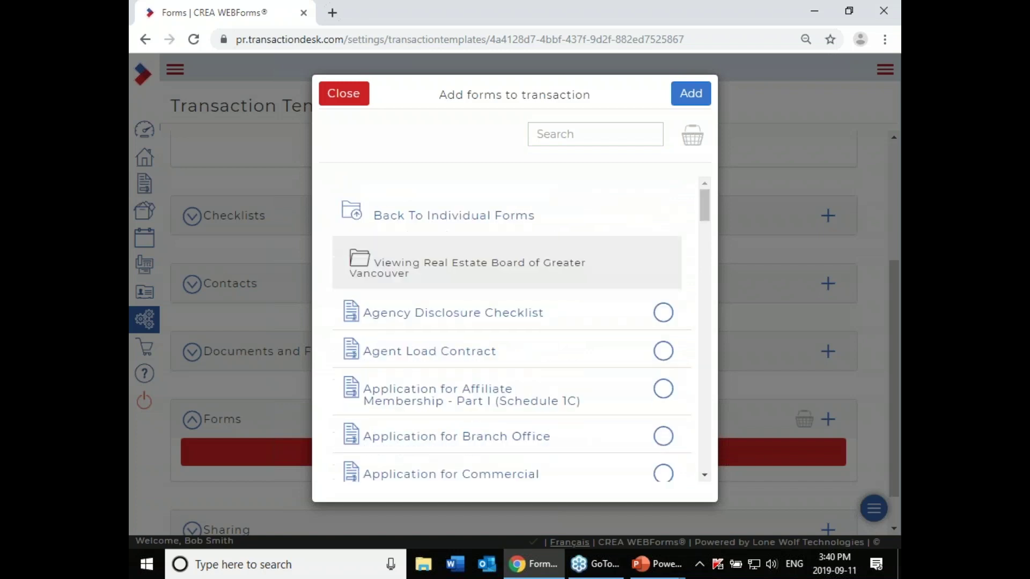
pyautogui.scroll(-5, 709, 354)
pyautogui.scroll(-10, 706, 356)
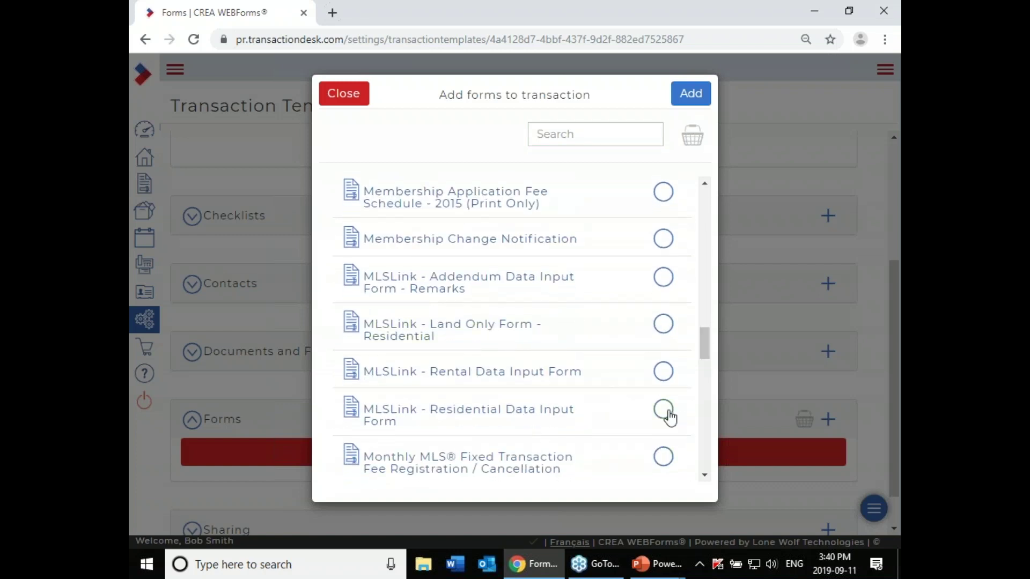
pyautogui.click(668, 414)
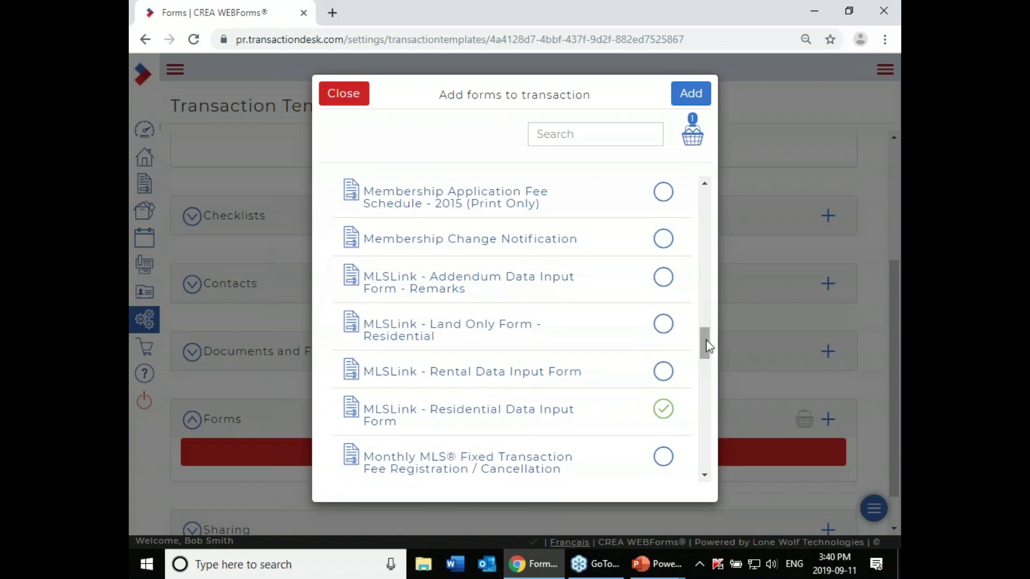
# Step: Search 'multiple listing contract', select the 1 Schedule A Page version, and add both forms
pyautogui.click(589, 134)
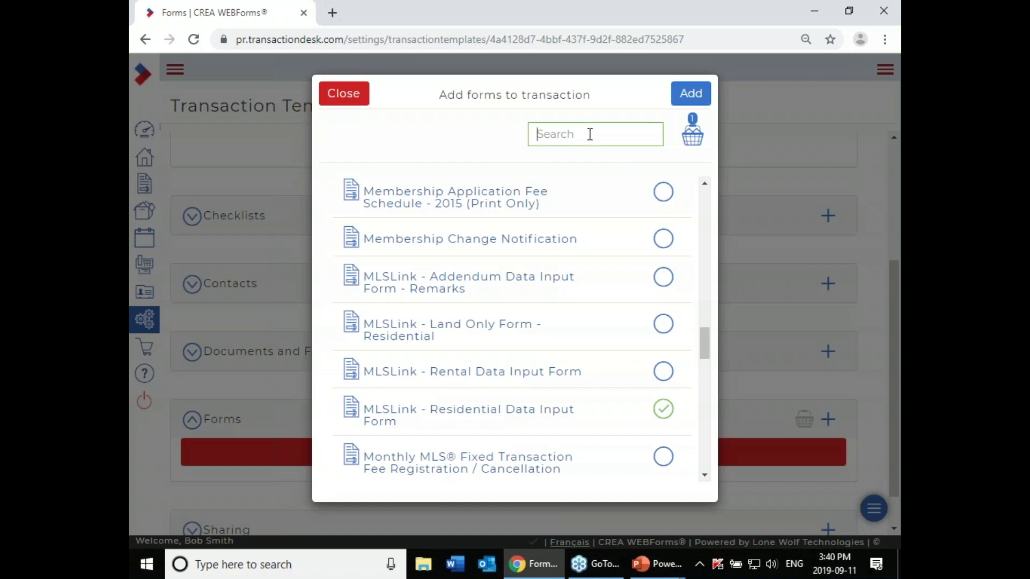
pyautogui.write('mult')
pyautogui.write('iple listing con')
pyautogui.write('tract')
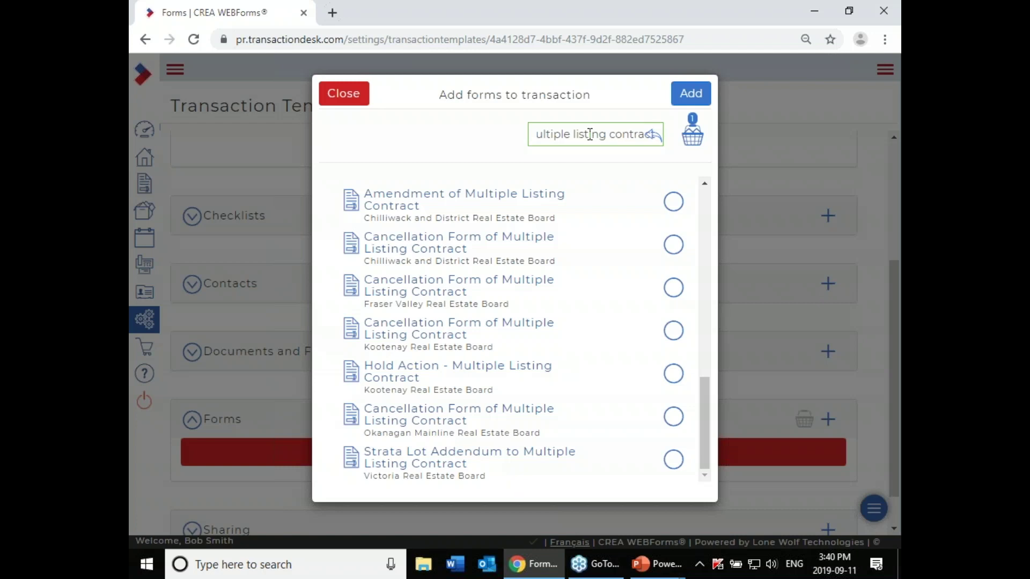
pyautogui.scroll(1, 649, 306)
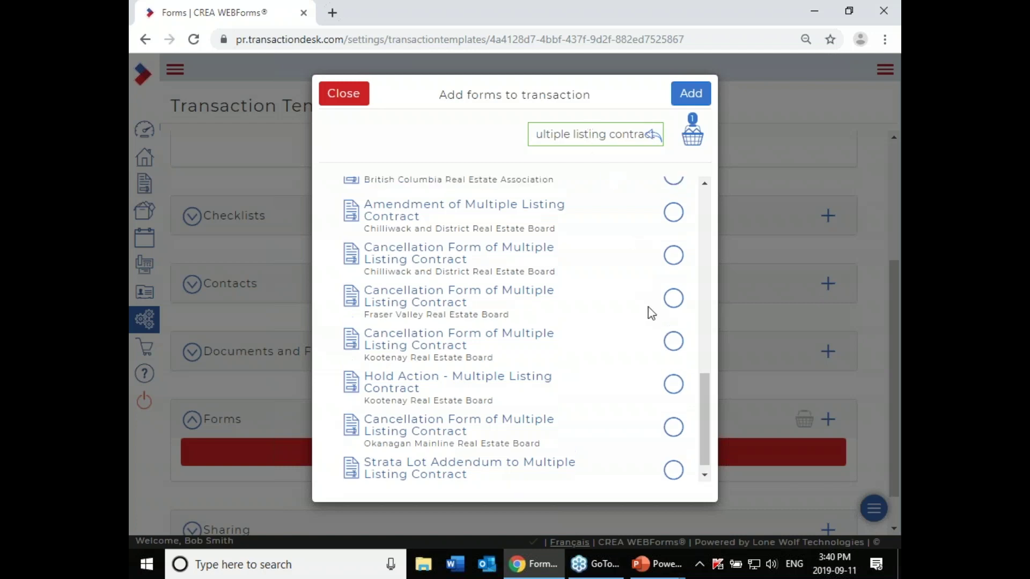
pyautogui.scroll(10, 651, 313)
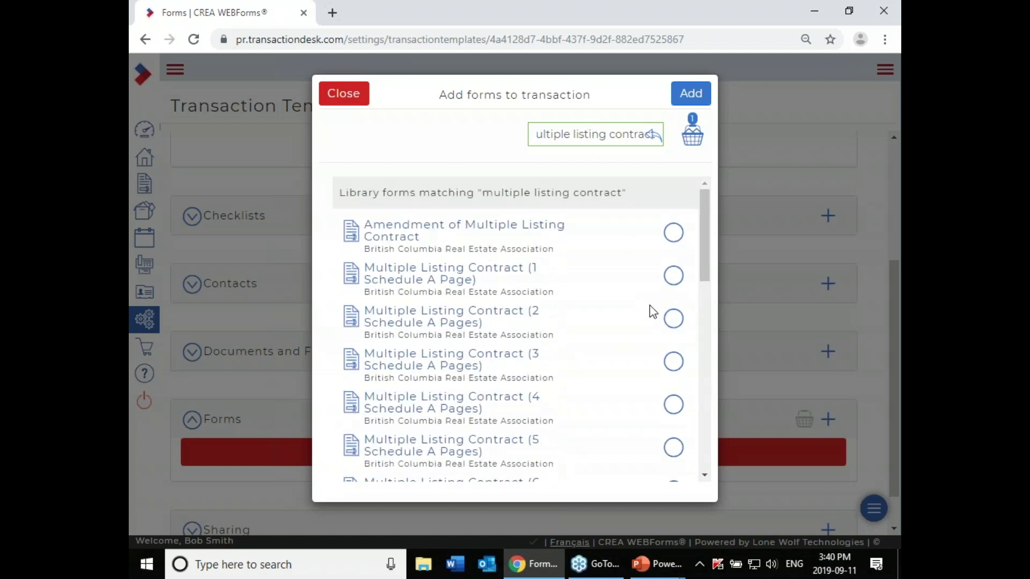
pyautogui.scroll(-2, 651, 309)
pyautogui.scroll(2, 630, 297)
pyautogui.click(674, 278)
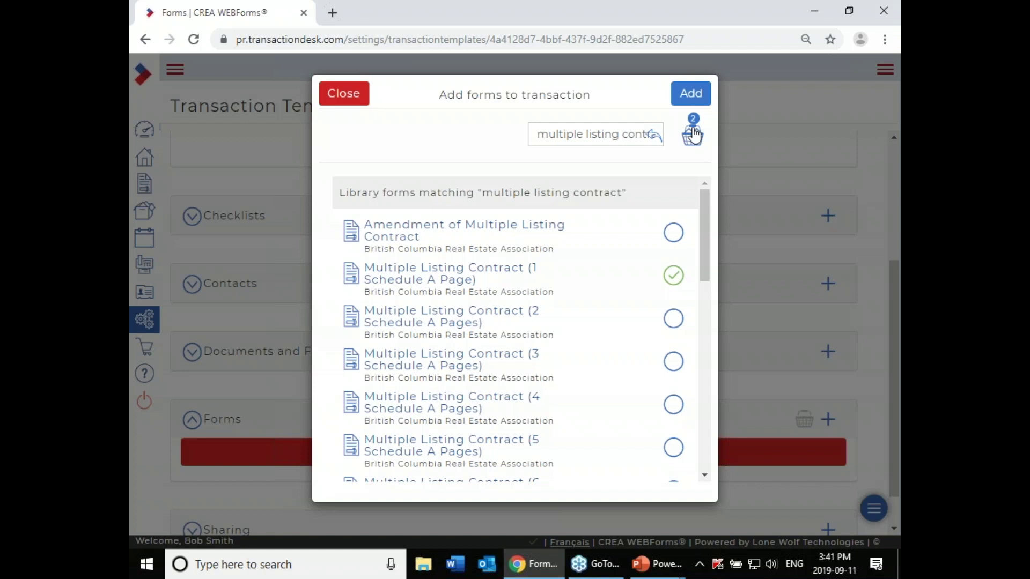
pyautogui.click(691, 97)
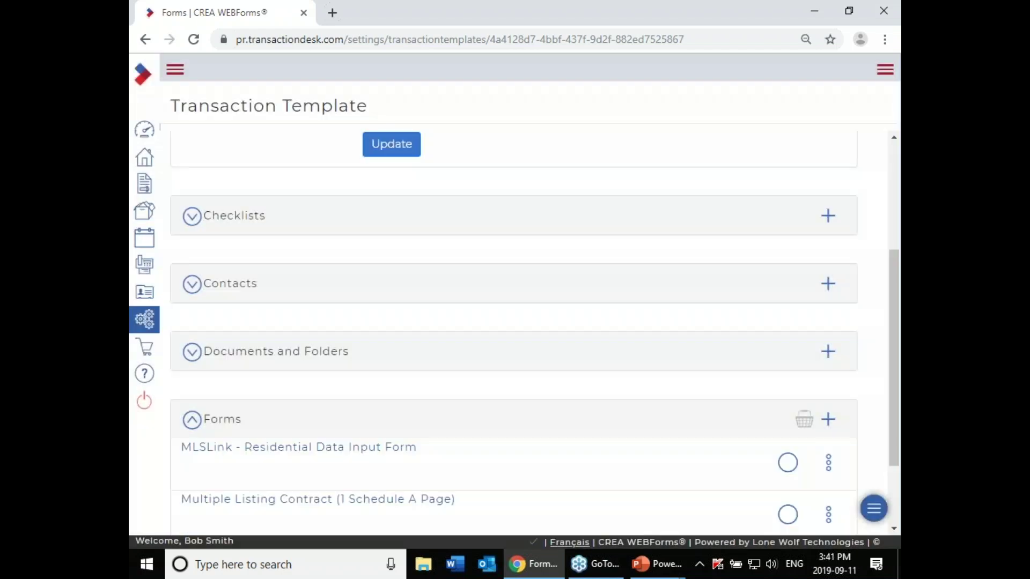
# Step: Scroll the Multiple Listing Contract to page 6 Schedule "A" and place the cursor in its text box
pyautogui.scroll(-1, 637, 433)
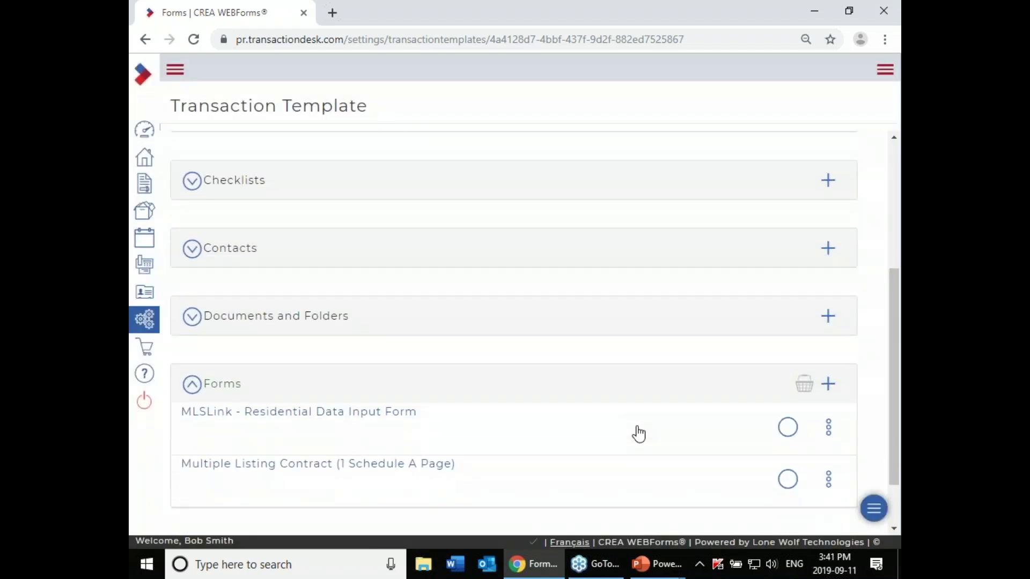
pyautogui.scroll(-1, 494, 433)
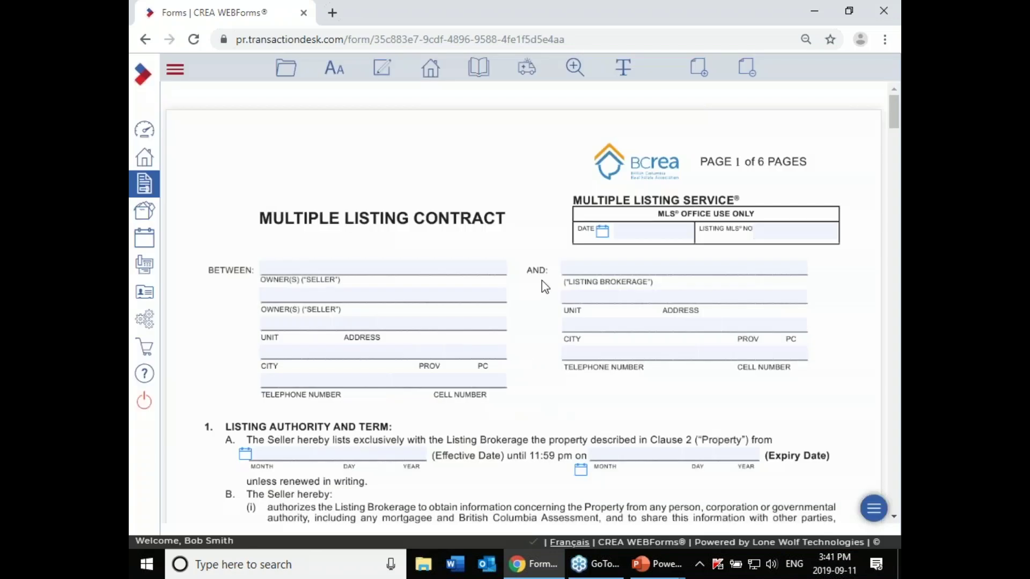
pyautogui.scroll(-9, 541, 285)
pyautogui.scroll(-20, 542, 282)
pyautogui.scroll(-20, 539, 284)
pyautogui.scroll(-15, 534, 284)
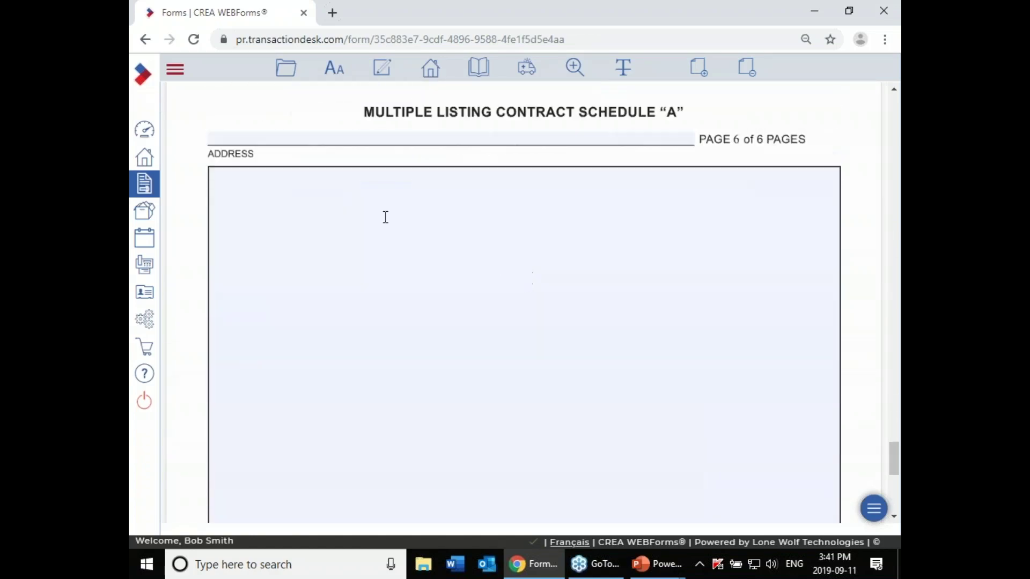
pyautogui.click(385, 217)
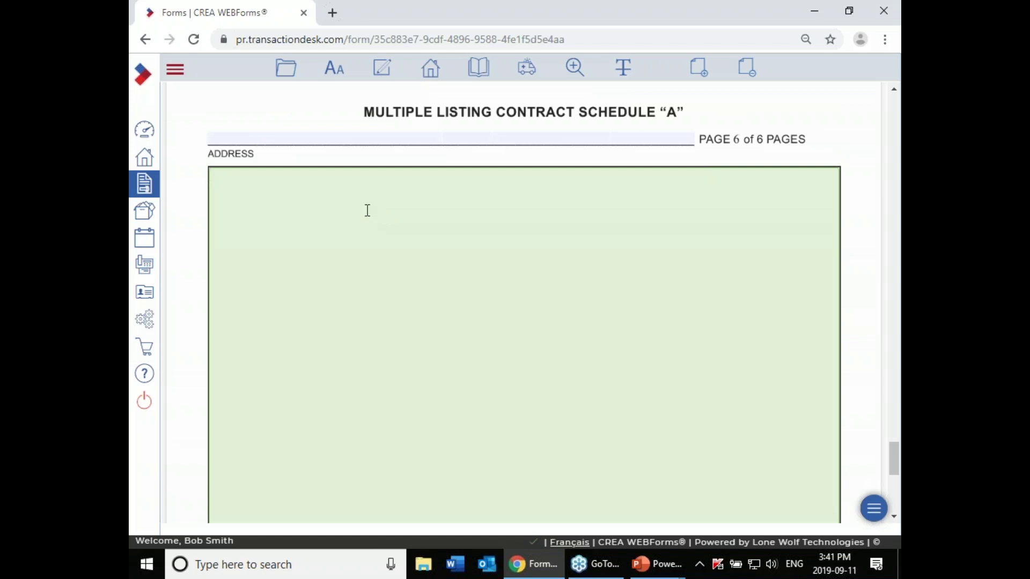
# Step: Insert the Lorem Ipsum test clause from Personal Clauses into Schedule "A", then close the form
pyautogui.click(381, 76)
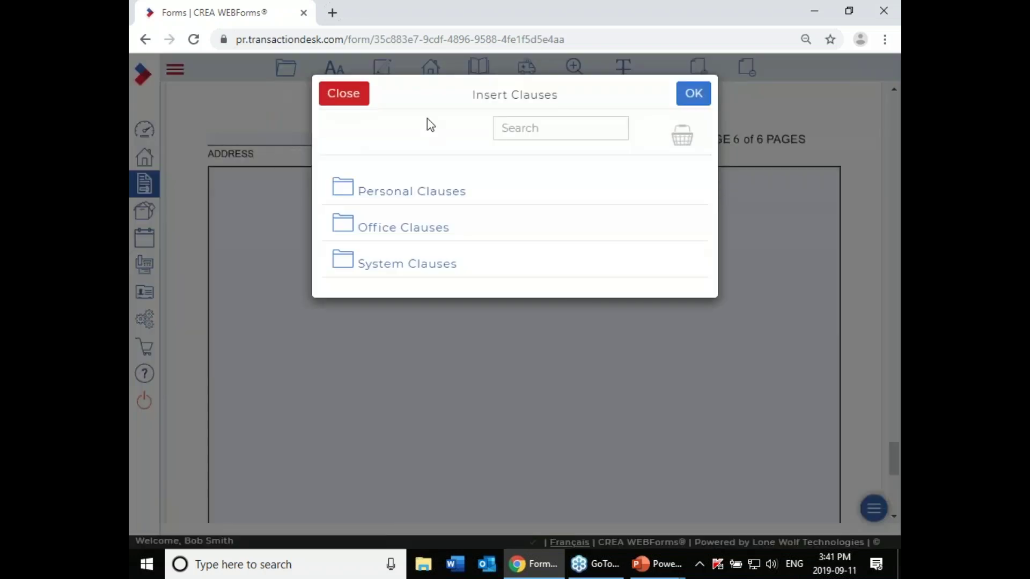
pyautogui.click(423, 196)
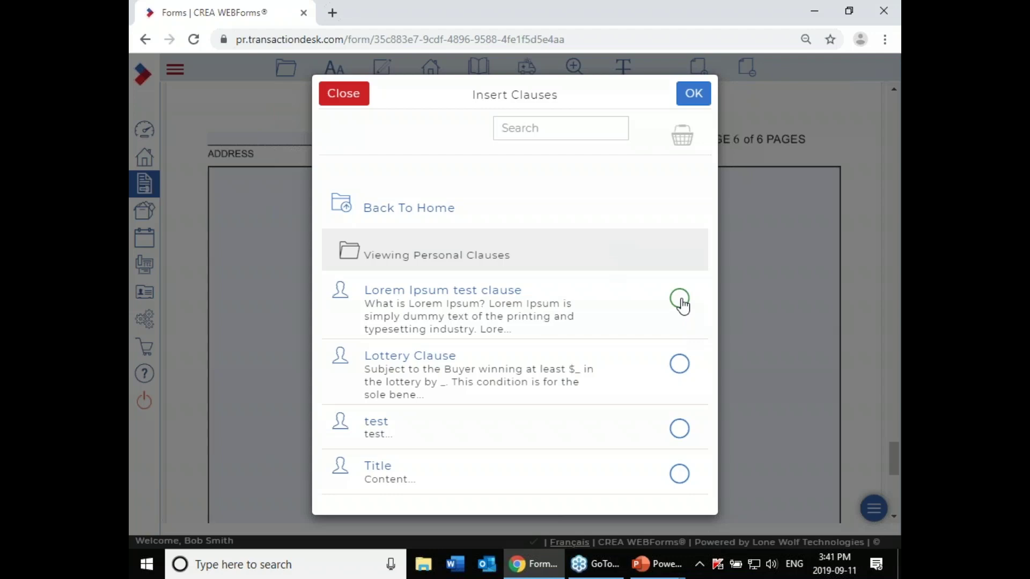
pyautogui.click(680, 301)
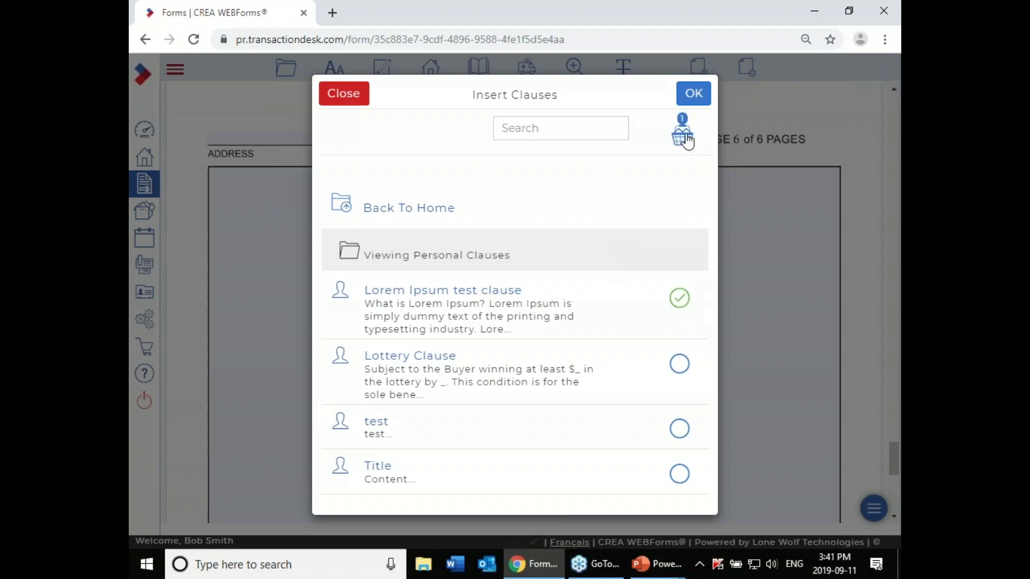
pyautogui.click(693, 93)
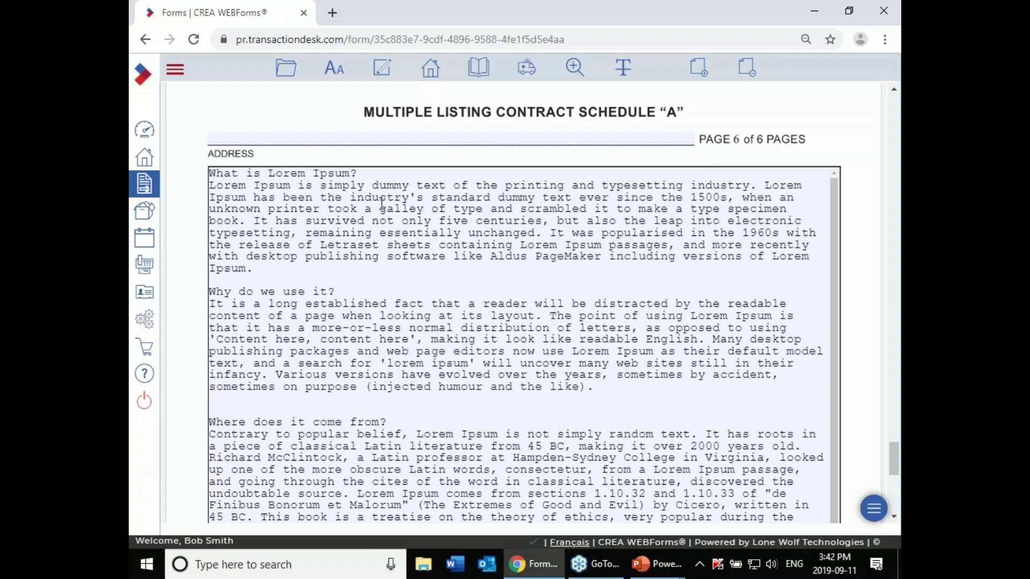
pyautogui.click(284, 74)
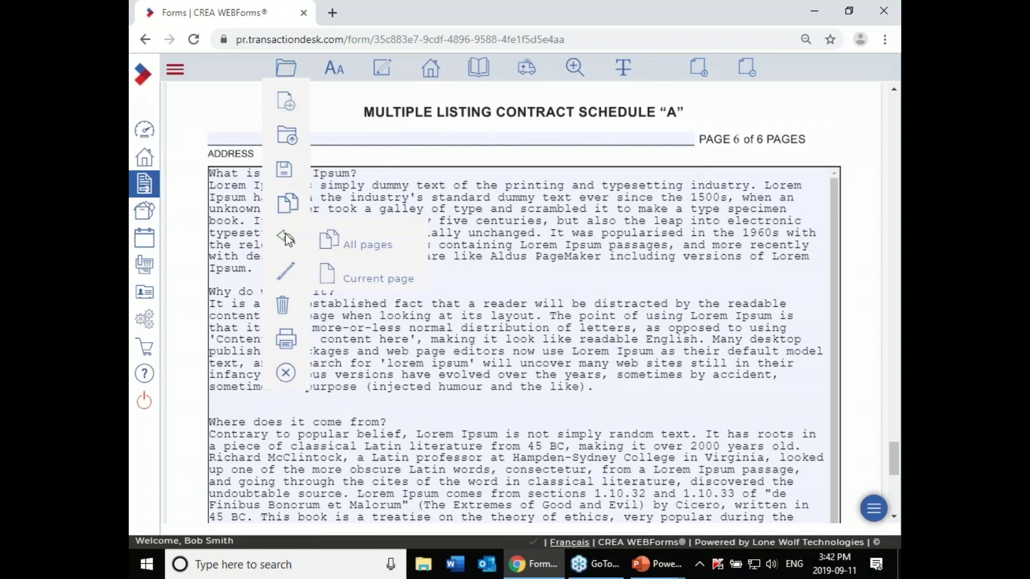
pyautogui.click(286, 375)
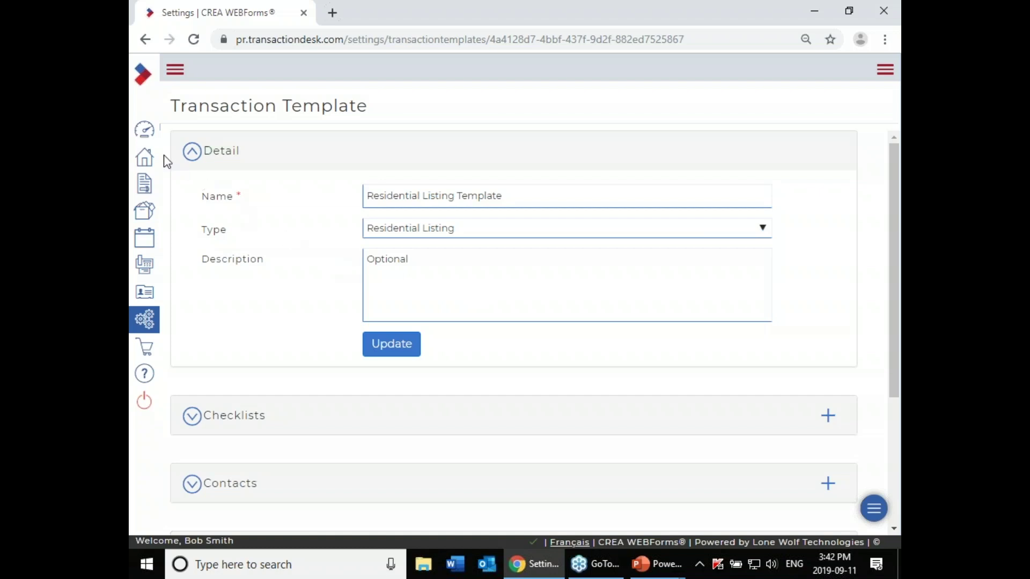
# Step: Go to the Transactions list from the left sidebar
pyautogui.click(144, 161)
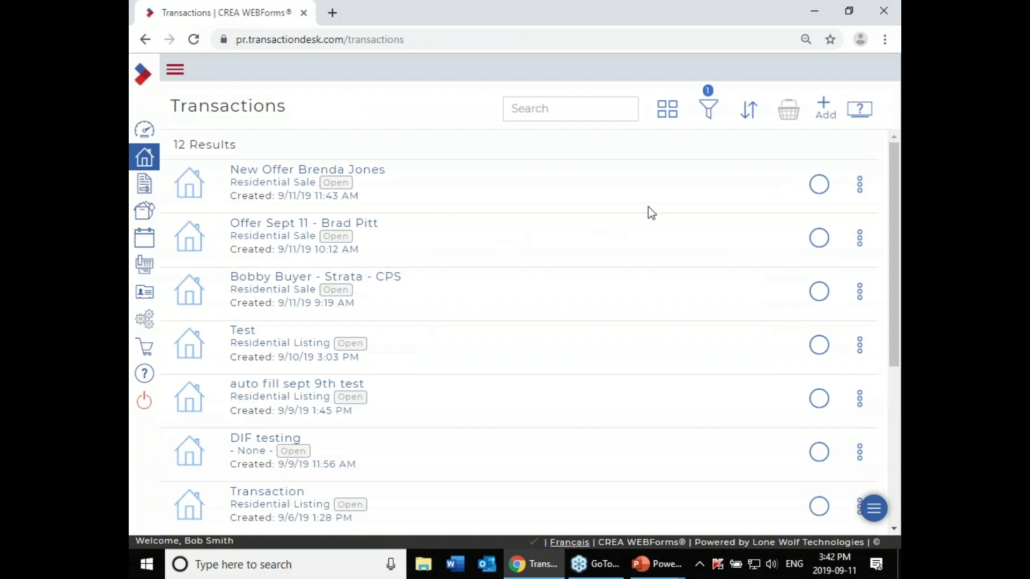
pyautogui.click(824, 113)
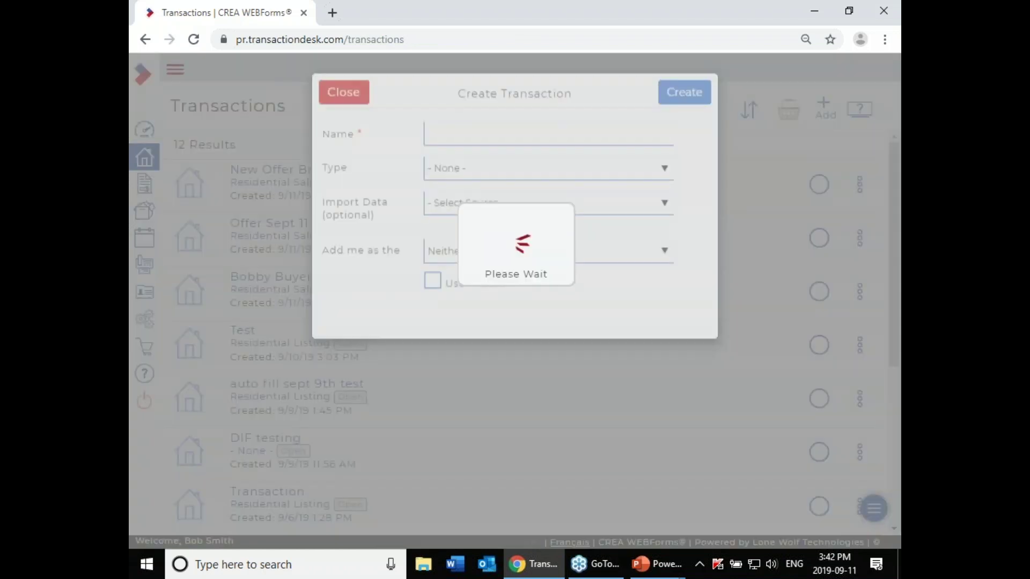
pyautogui.click(549, 135)
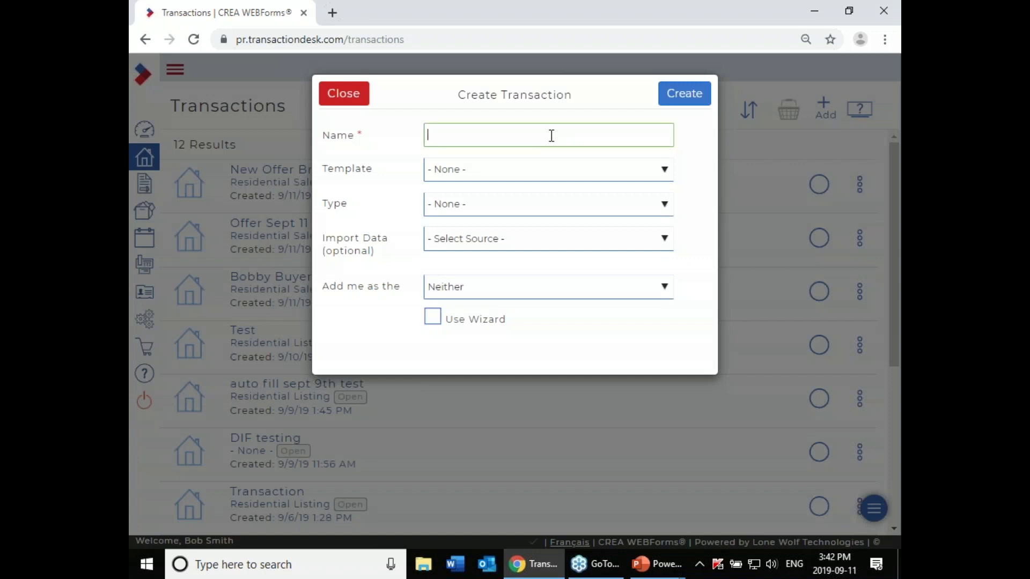
pyautogui.click(597, 169)
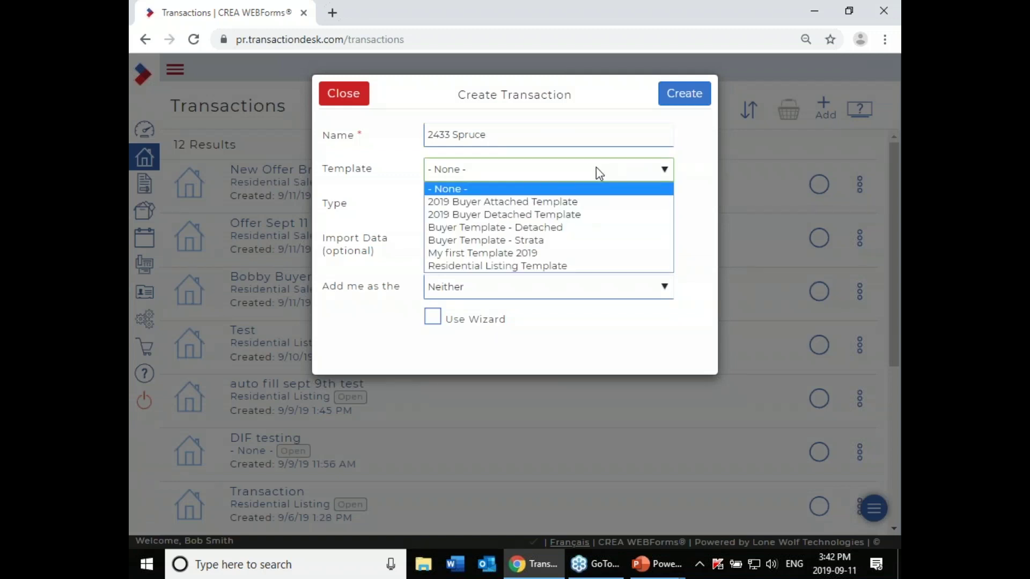
pyautogui.click(602, 266)
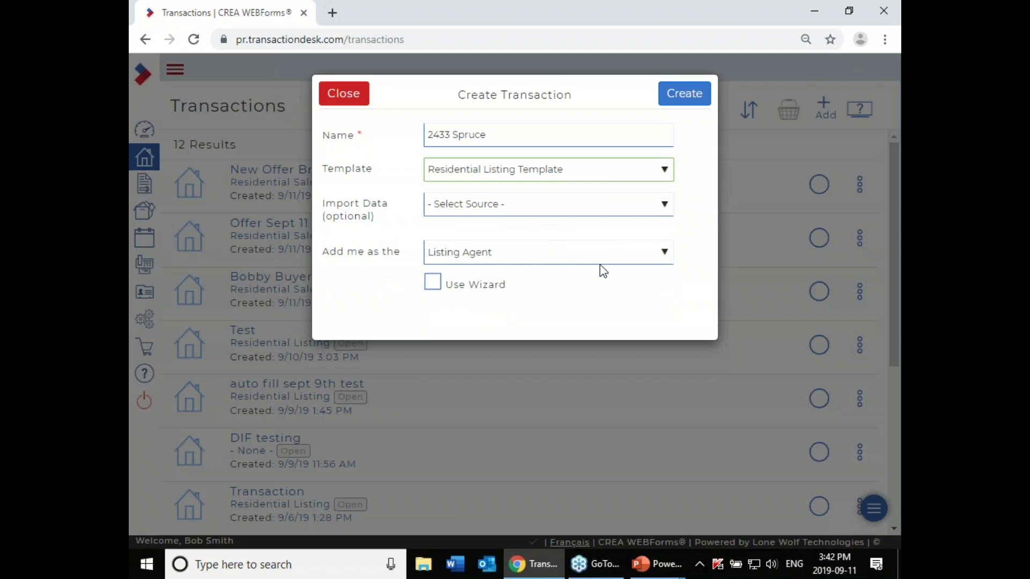
pyautogui.click(670, 95)
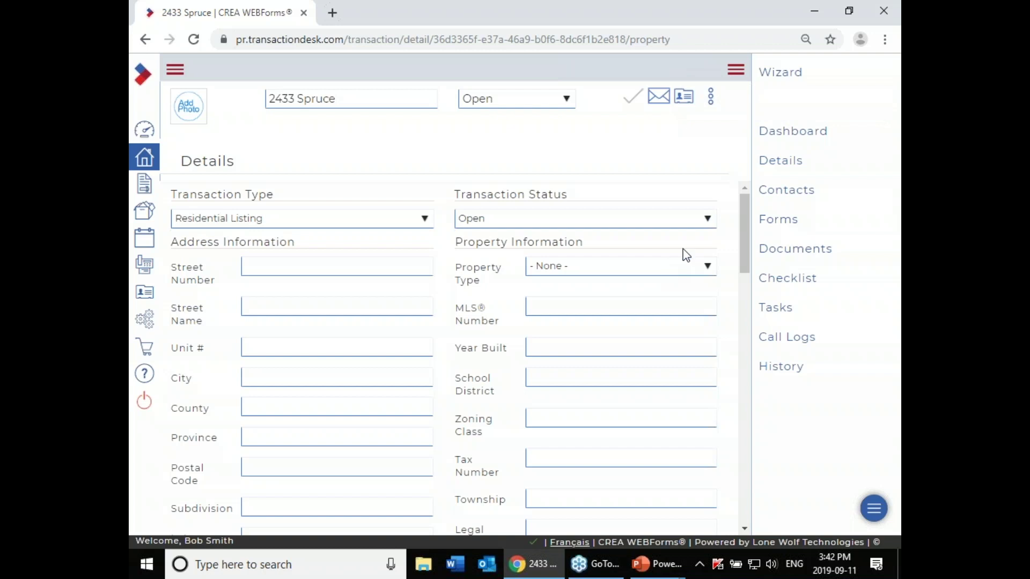
pyautogui.click(781, 222)
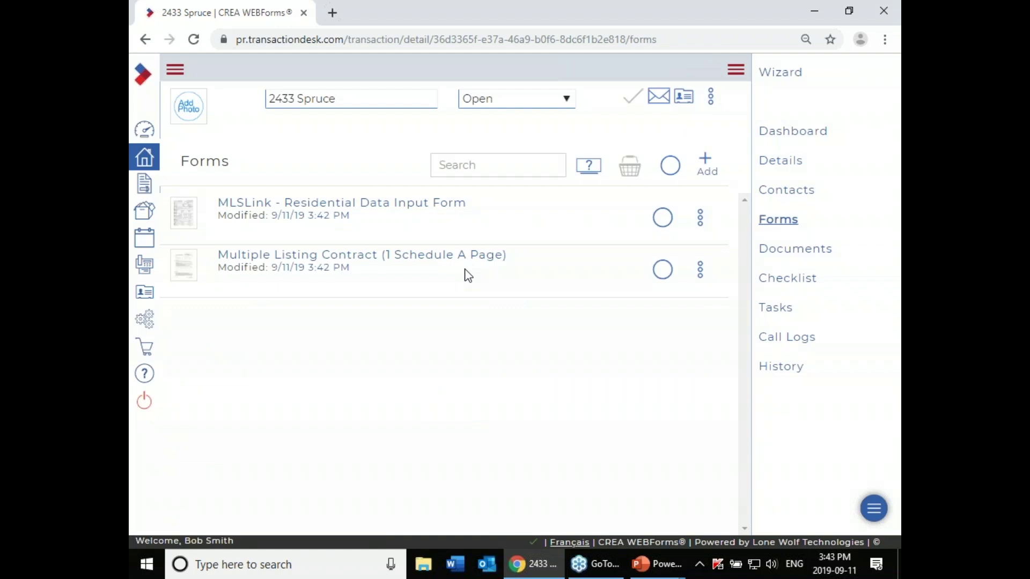
pyautogui.click(353, 261)
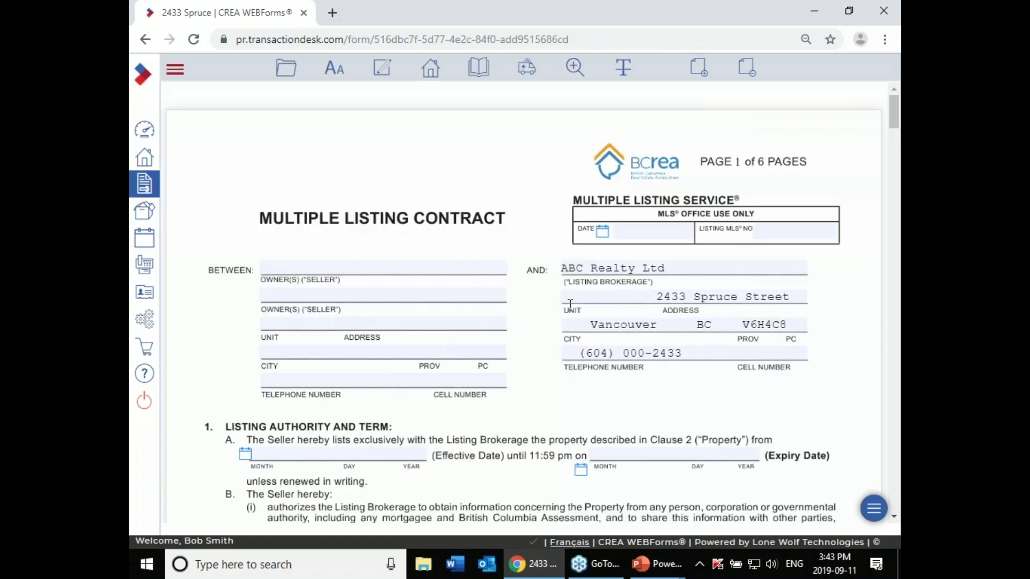
pyautogui.scroll(-20, 570, 304)
pyautogui.scroll(-20, 578, 302)
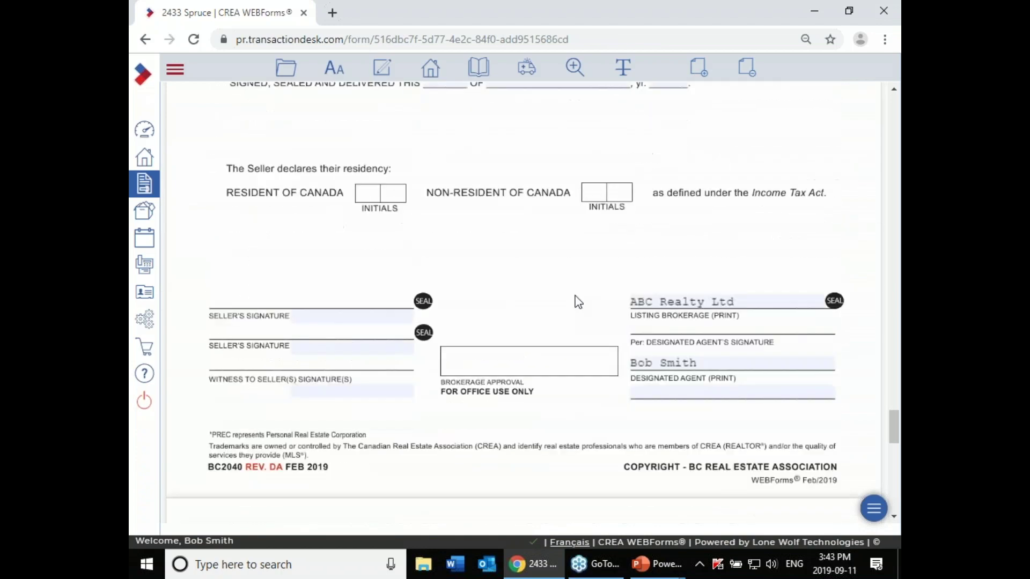
pyautogui.scroll(-7, 578, 302)
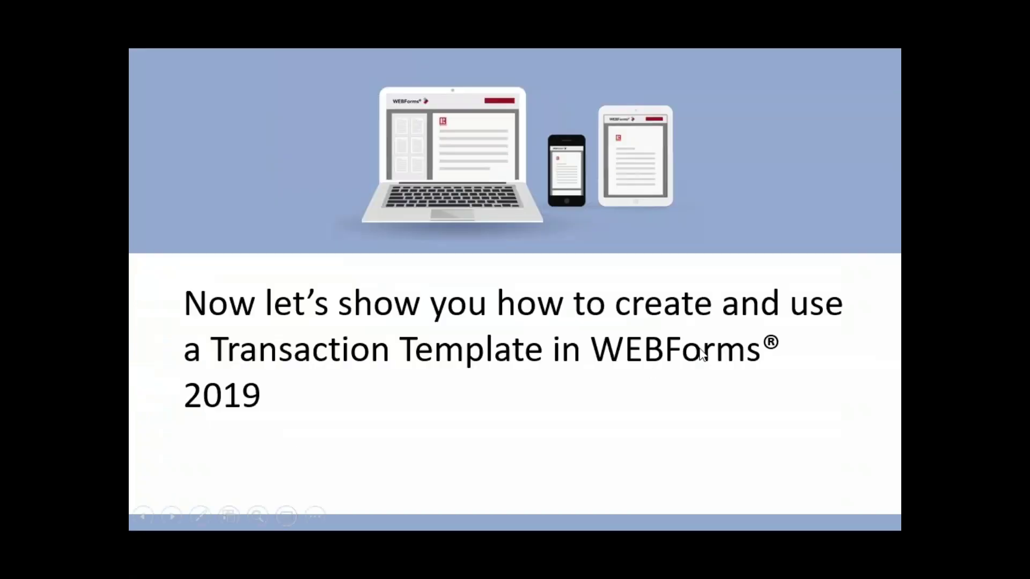
pyautogui.click(700, 349)
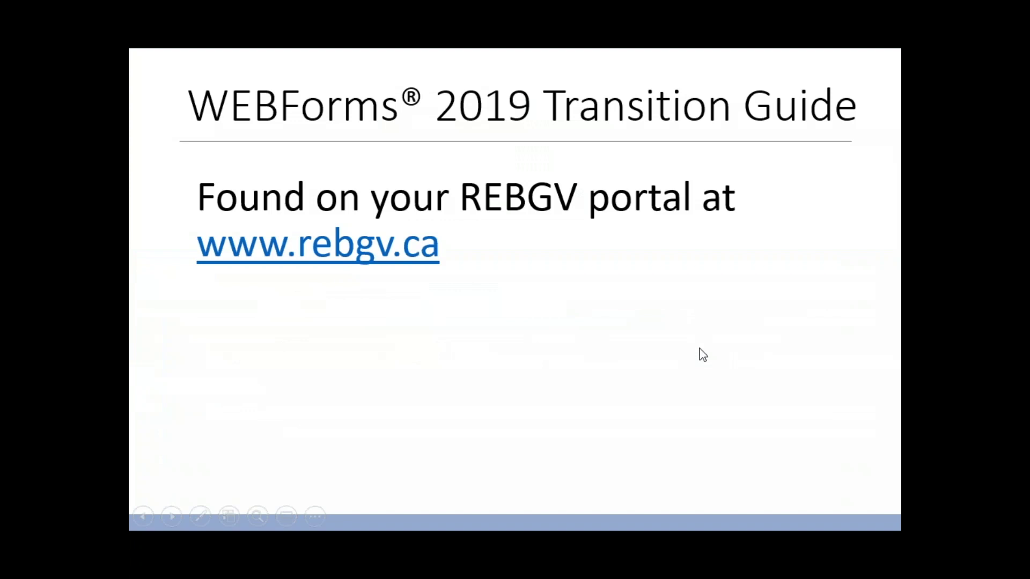